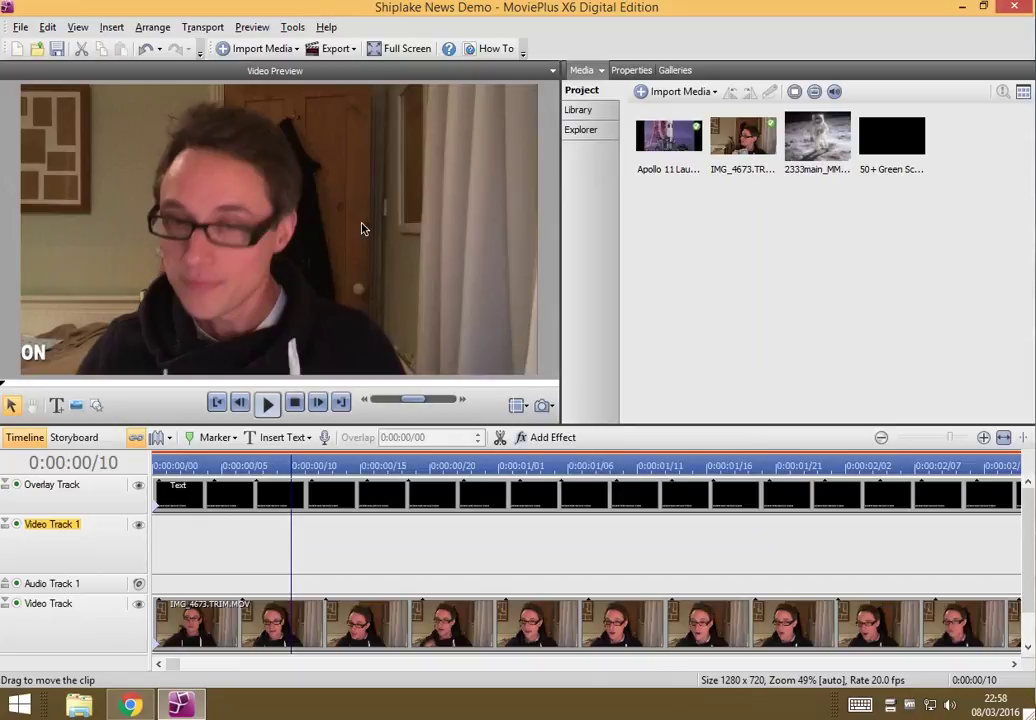
Review the NASA astronaut photo in Chrome, cancel saving another copy, and return to MoviePlus
click(116, 709)
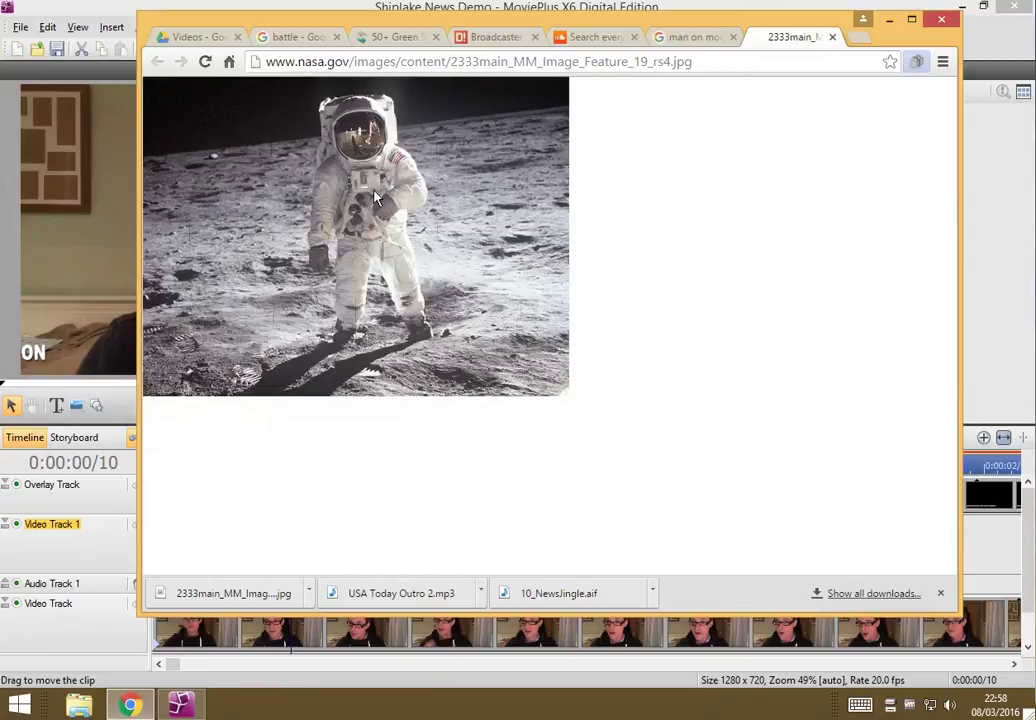
right_click(300, 178)
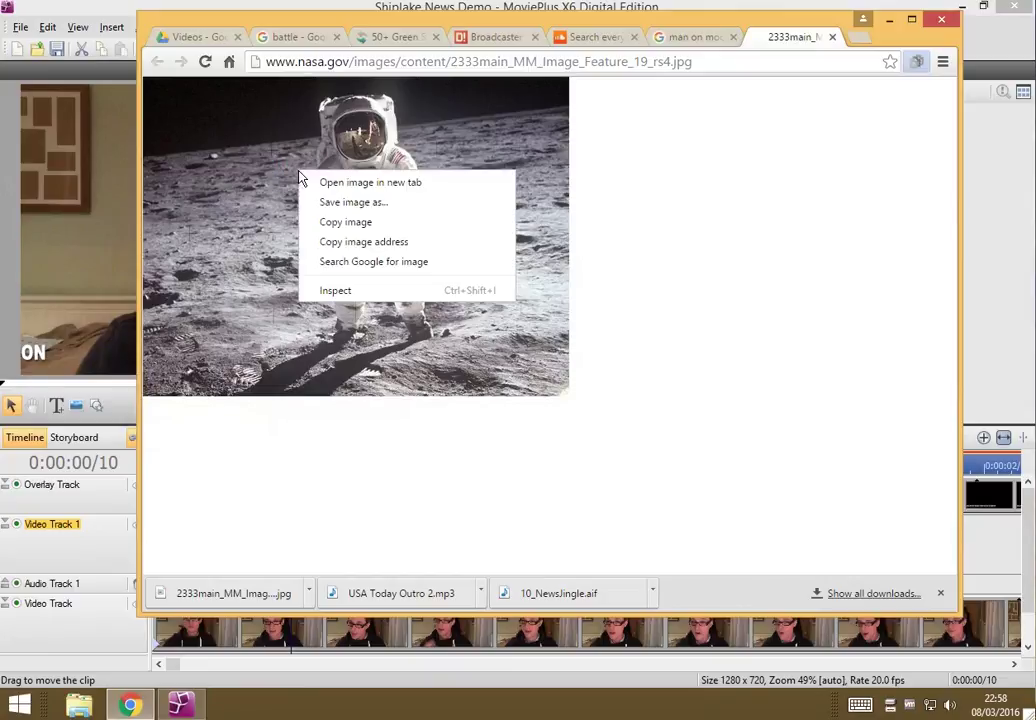
click(407, 201)
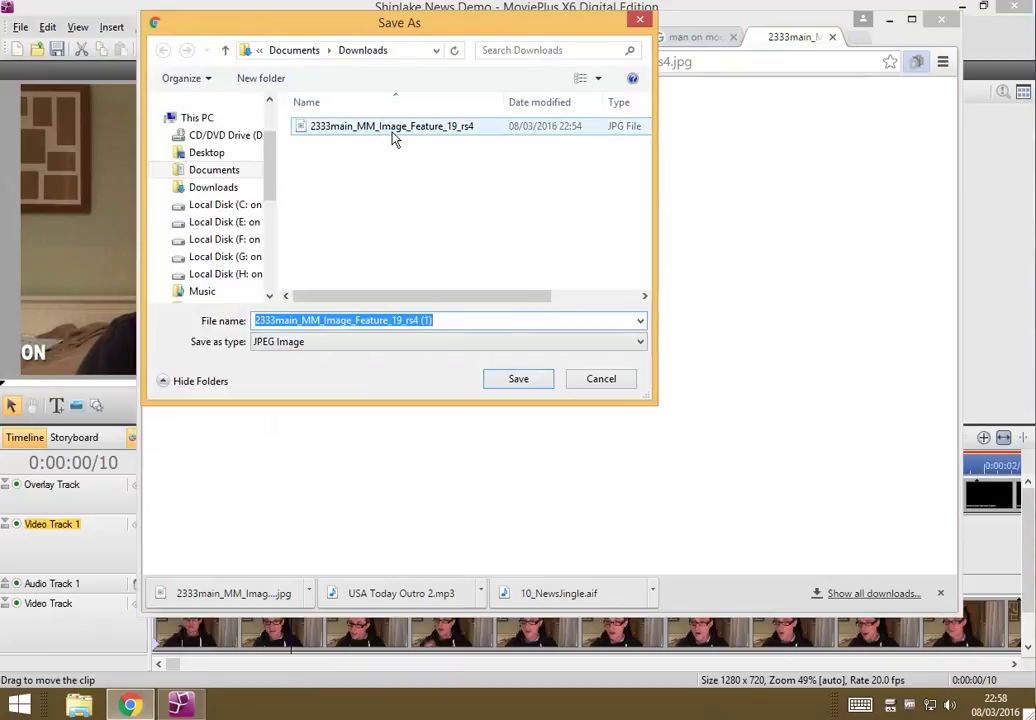
click(605, 385)
click(889, 20)
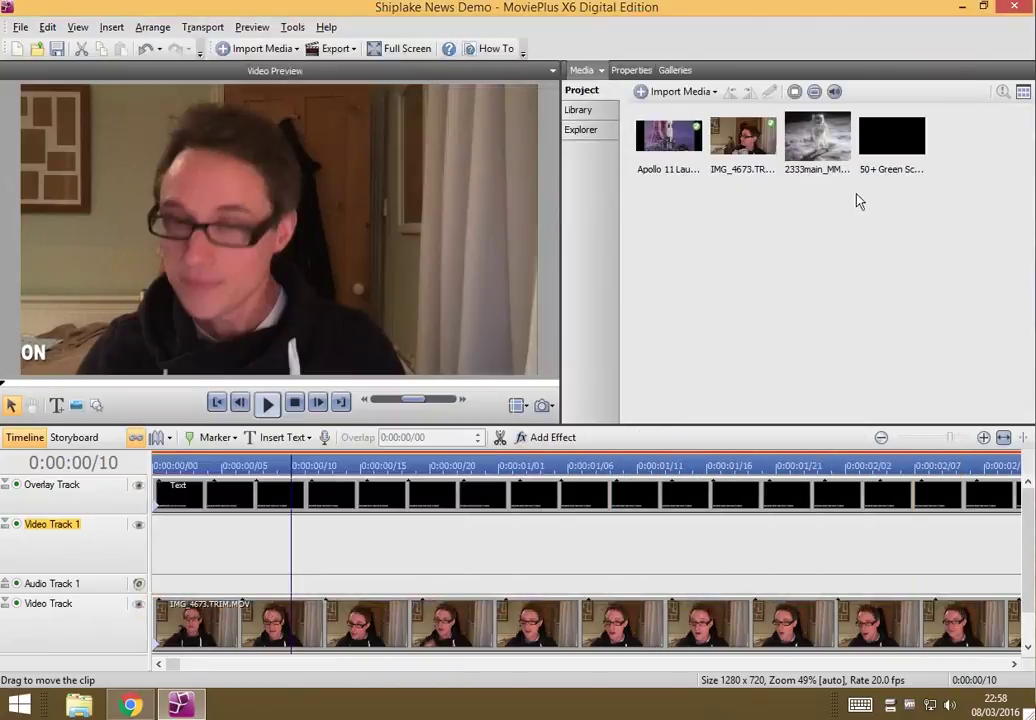
click(684, 96)
click(706, 116)
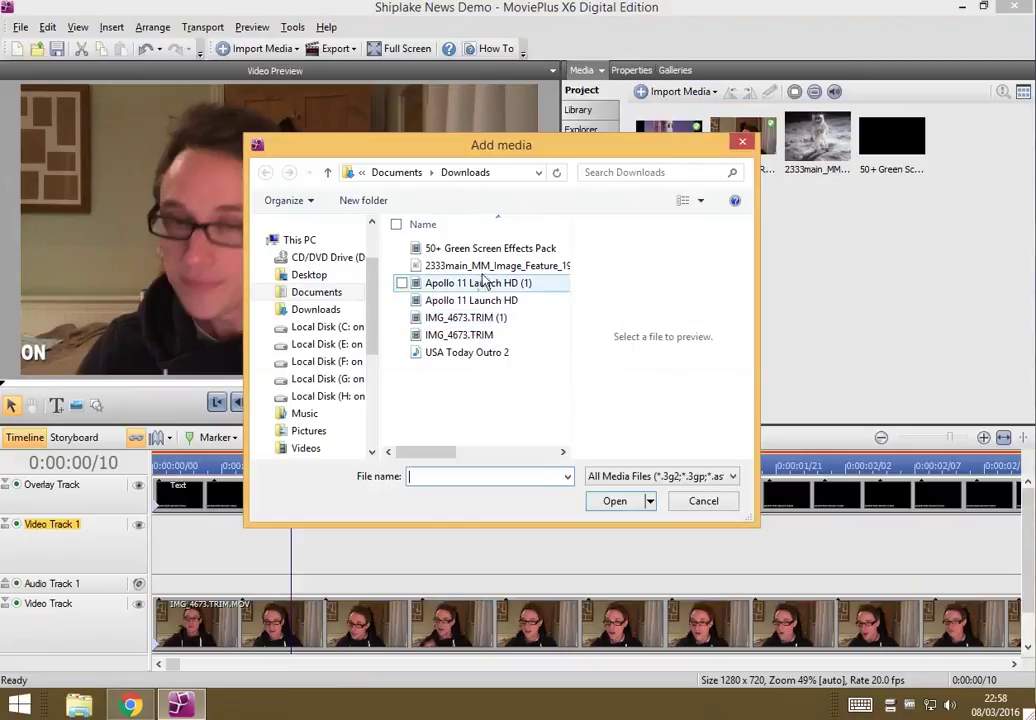
click(697, 501)
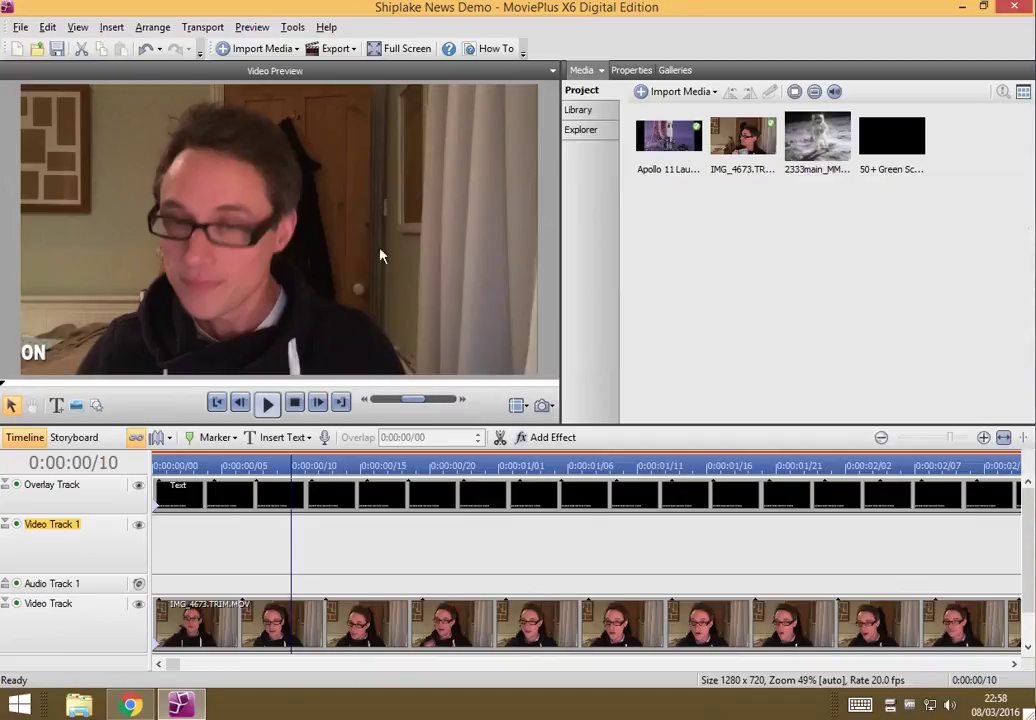
Place the 2333main astronaut photo on Video Track 1 as a five-second clip at 0:00:00/04
drag(288, 458, 213, 470)
drag(818, 138, 210, 550)
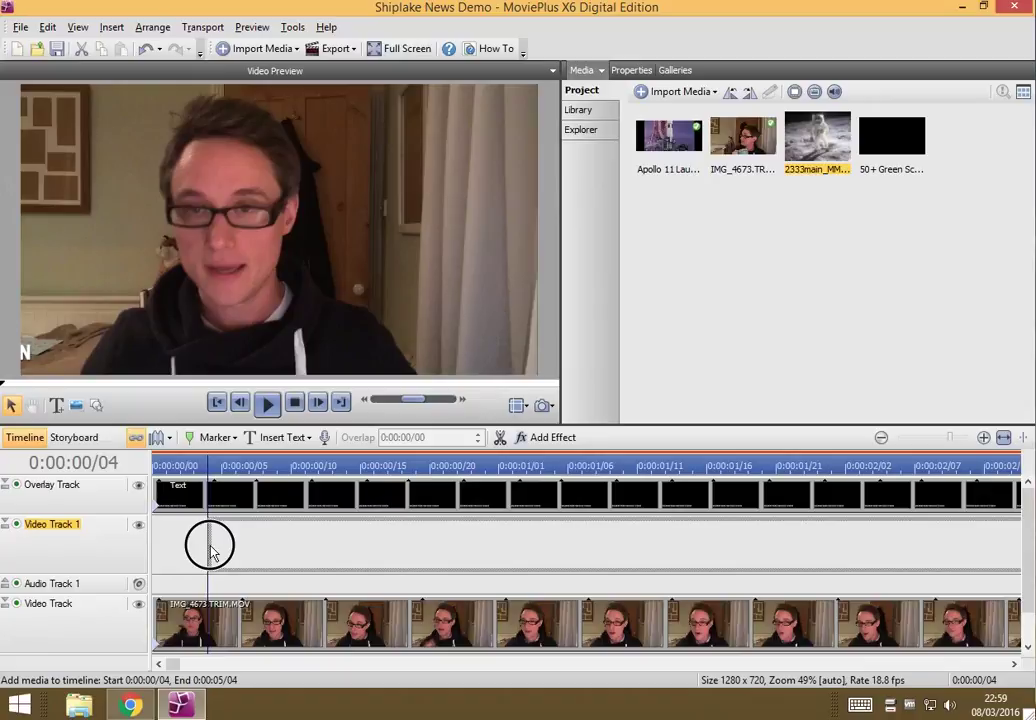
drag(210, 550, 213, 552)
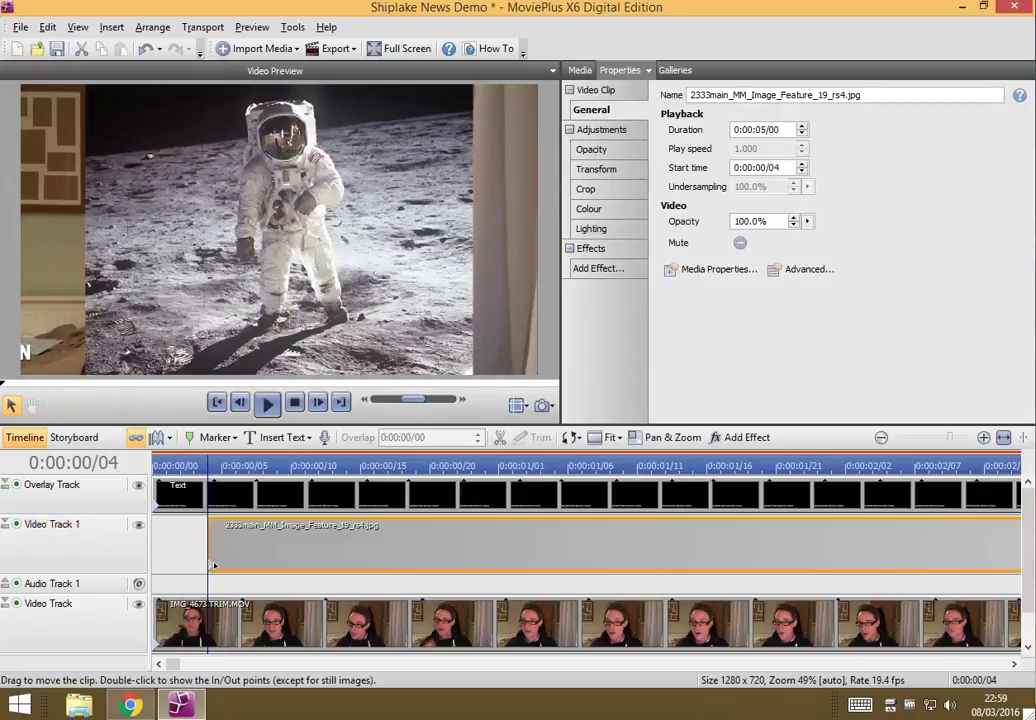
mouse_move(173, 662)
mouse_down()
mouse_move(207, 665)
mouse_move(190, 668)
mouse_up()
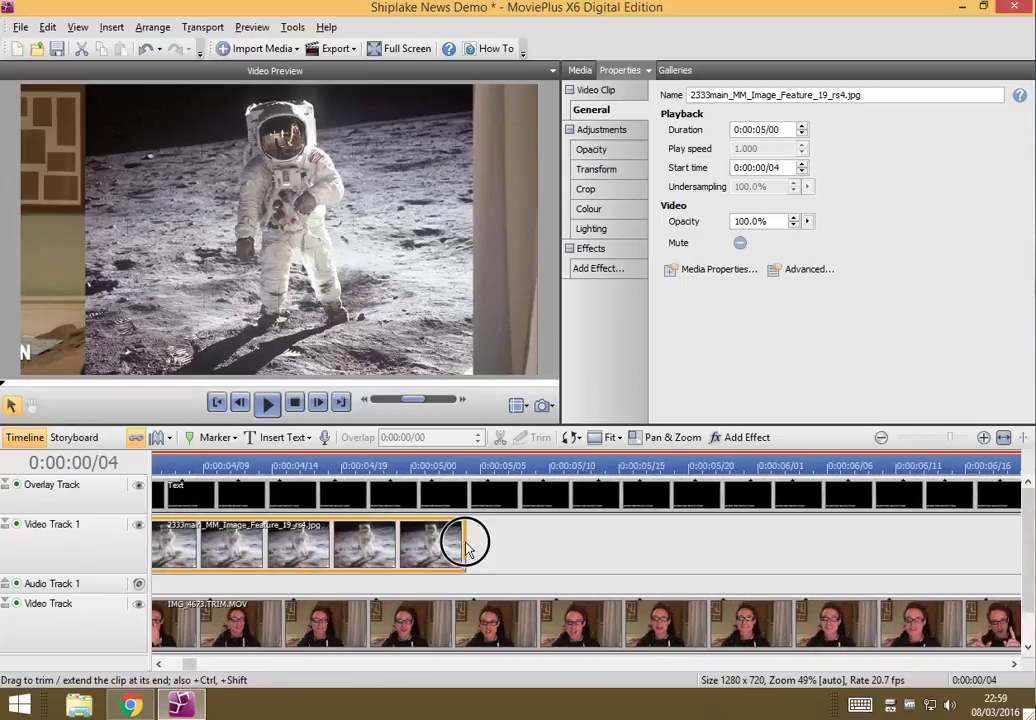
Lengthen the astronaut clip to about six seconds and scroll the timeline to its new end
drag(465, 548, 966, 540)
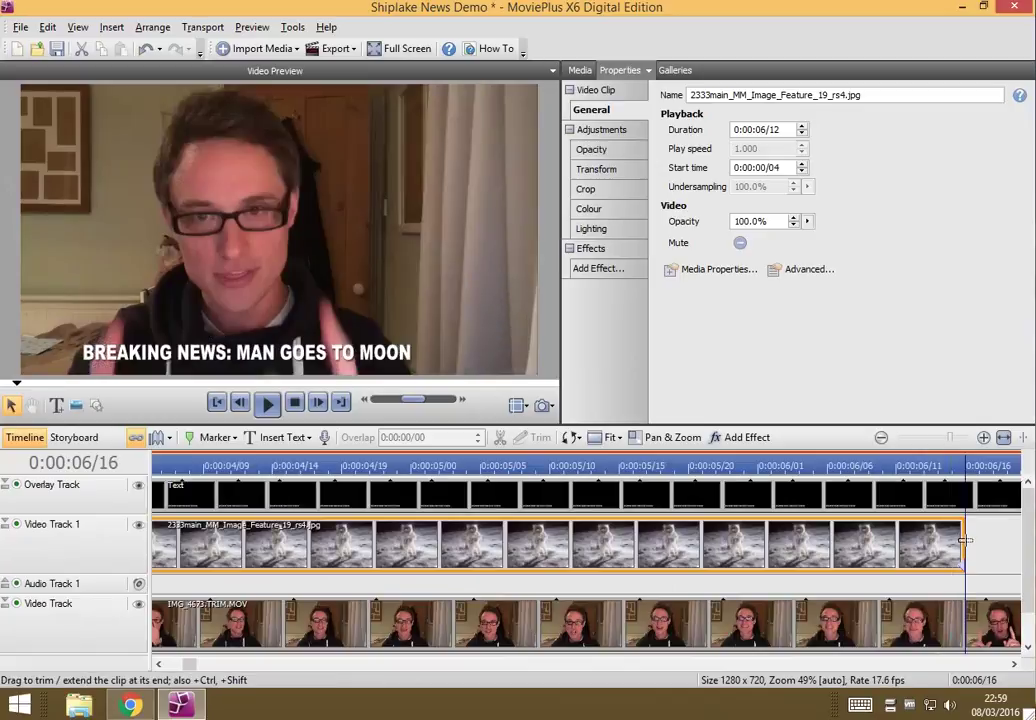
click(1014, 664)
click(1014, 664)
click(1014, 664)
click(1014, 664)
click(1014, 664)
click(1014, 664)
click(1014, 664)
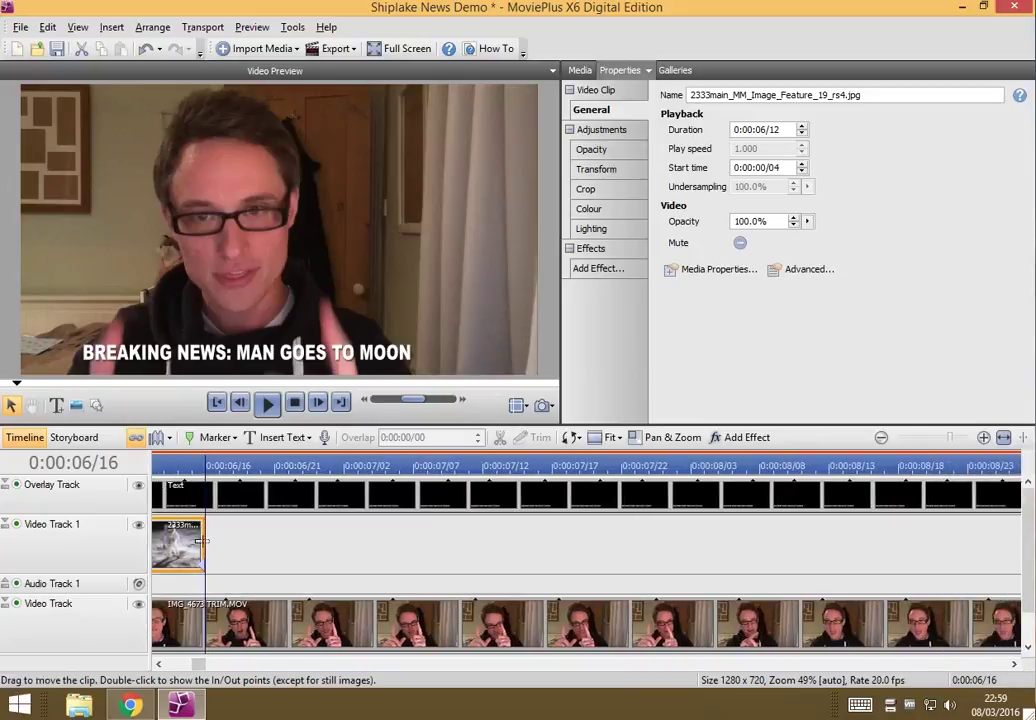
Extend the astronaut clip to about eight seconds, zooming out the timeline to follow its end
drag(203, 537, 911, 540)
click(881, 438)
click(881, 438)
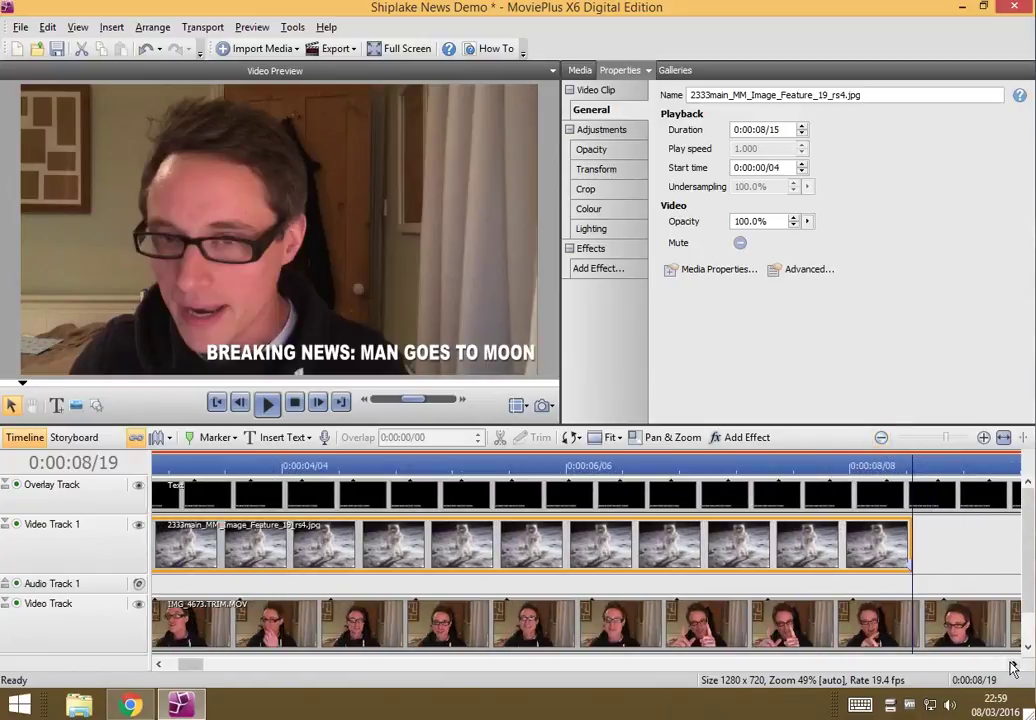
click(1014, 664)
click(1014, 664)
click(1014, 664)
click(1014, 664)
click(1014, 664)
click(1014, 664)
click(1014, 664)
Stretch the astronaut clip to 0:00:40/11 so it meets the Apollo 11 Launch clip
click(881, 438)
click(881, 438)
click(881, 438)
click(881, 438)
click(881, 438)
drag(284, 545, 866, 545)
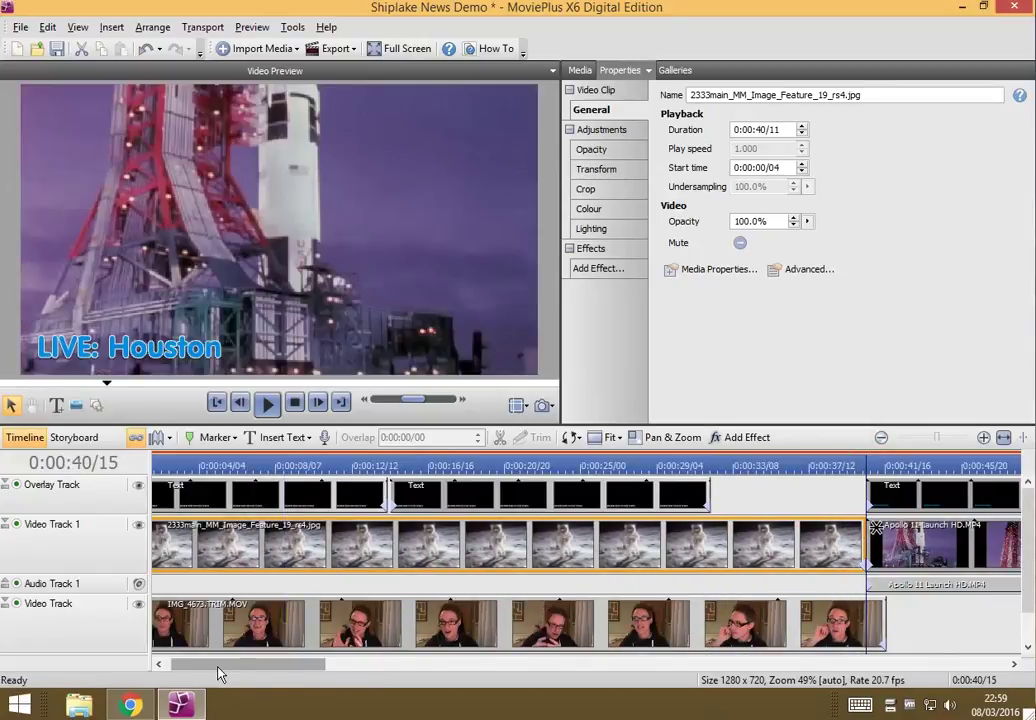
scroll(176, 539, up, 1)
click(240, 463)
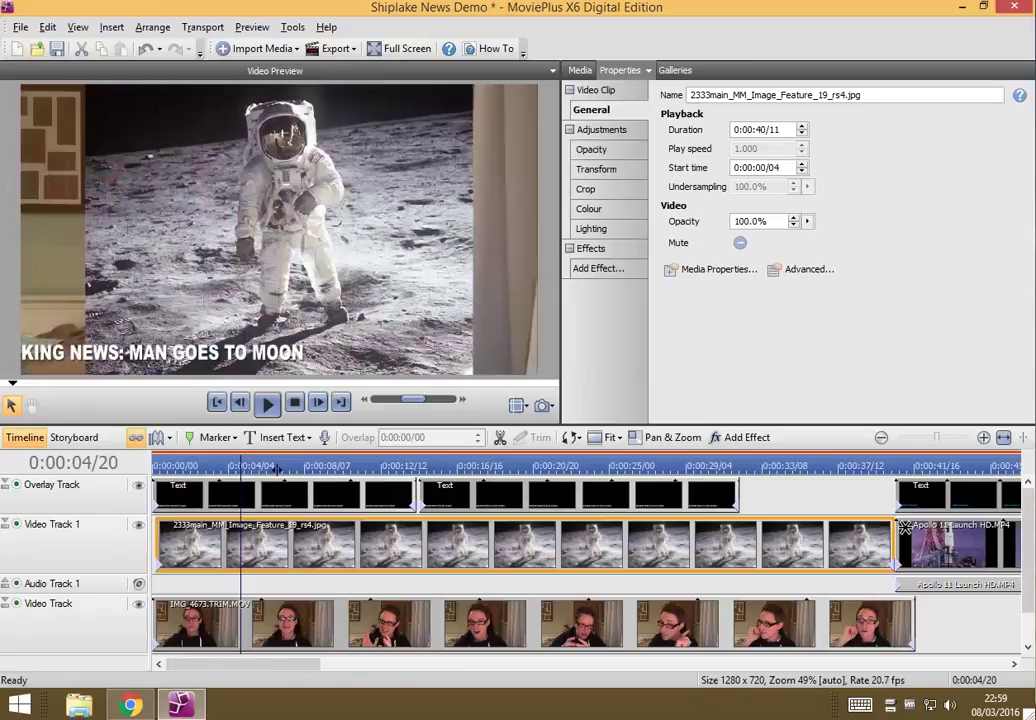
click(288, 463)
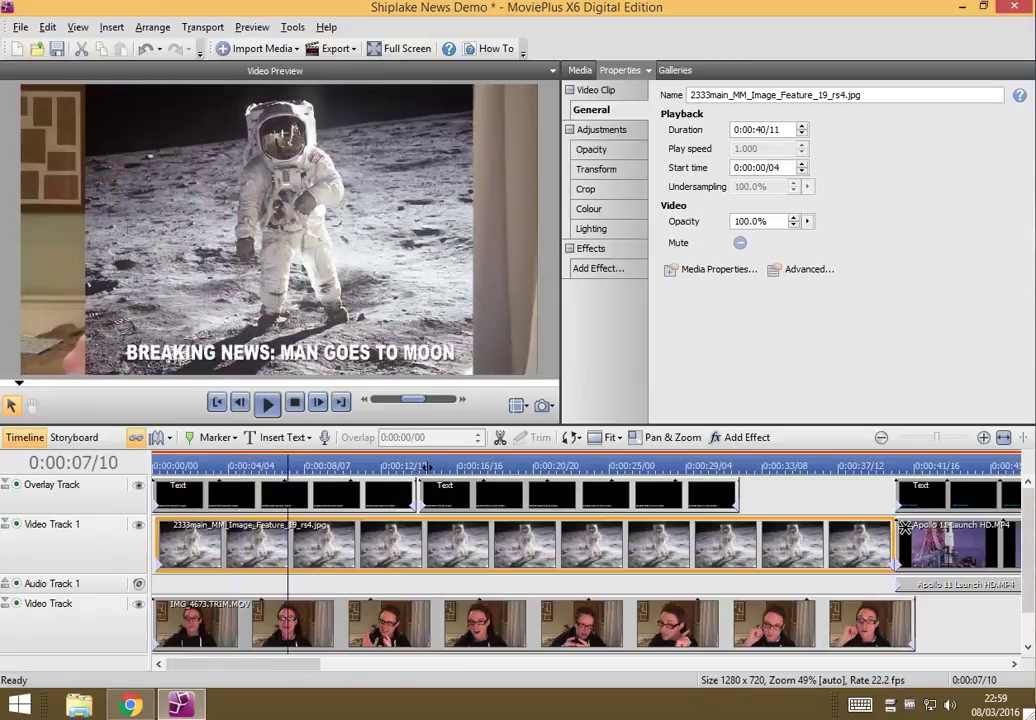
click(426, 465)
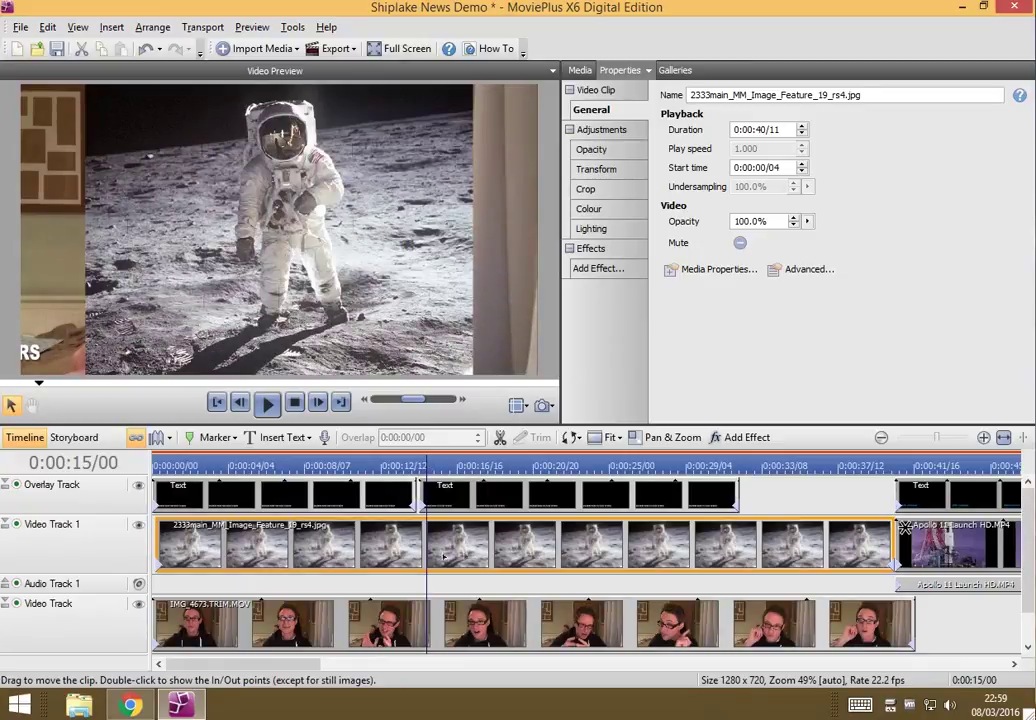
click(463, 583)
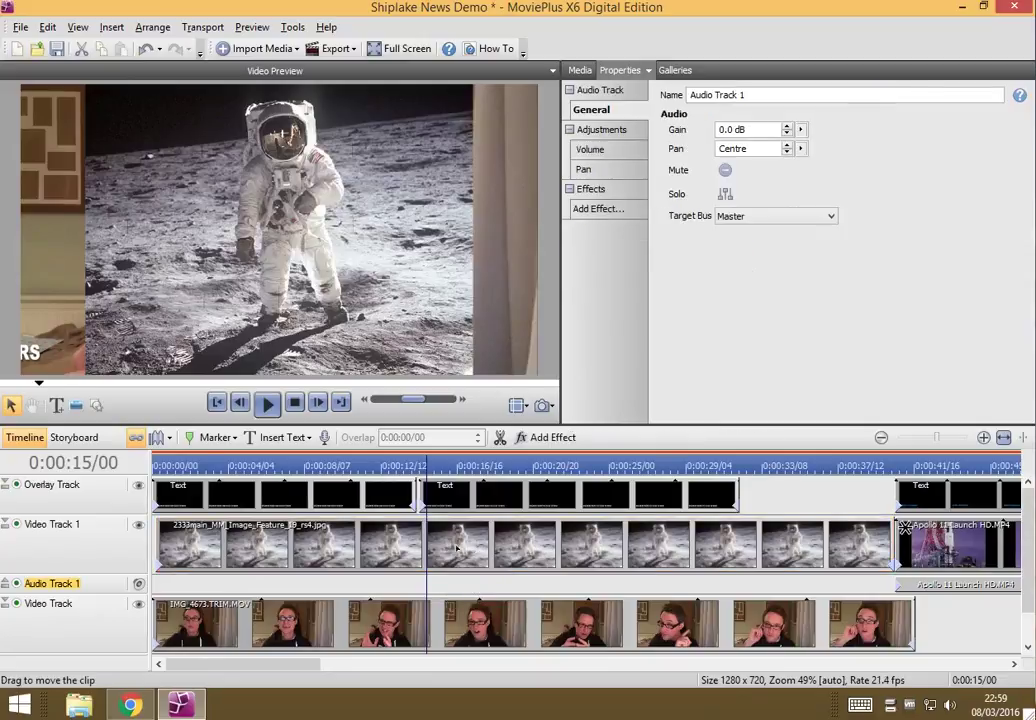
click(478, 553)
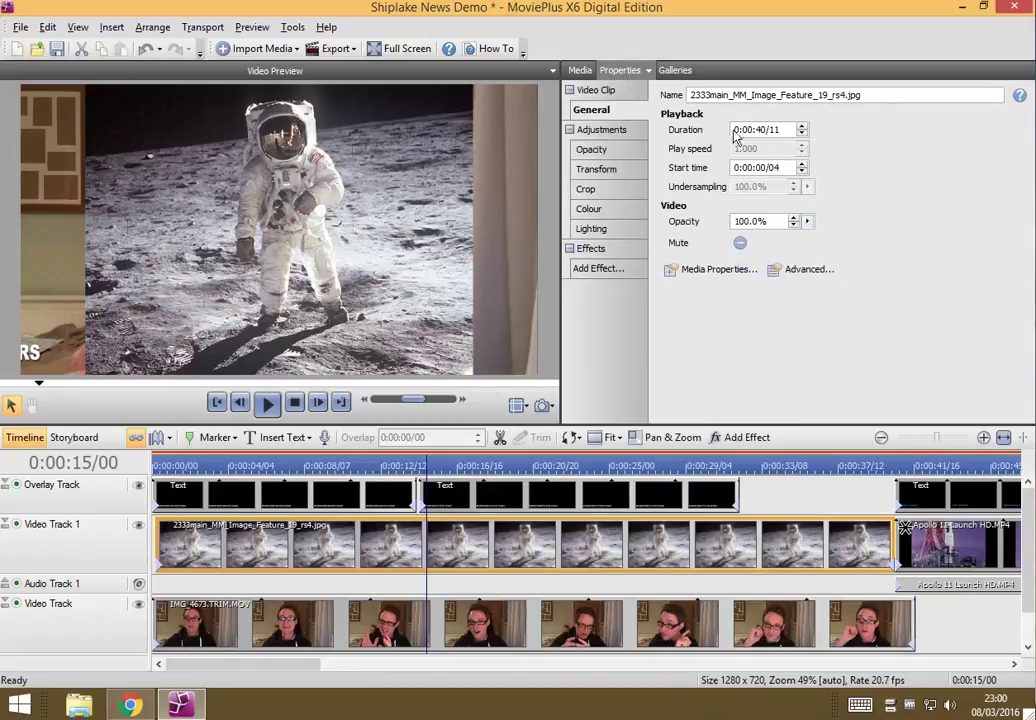
Scale the astronaut photo to 31.18% with Transform and position it top-right over the presenter
click(606, 175)
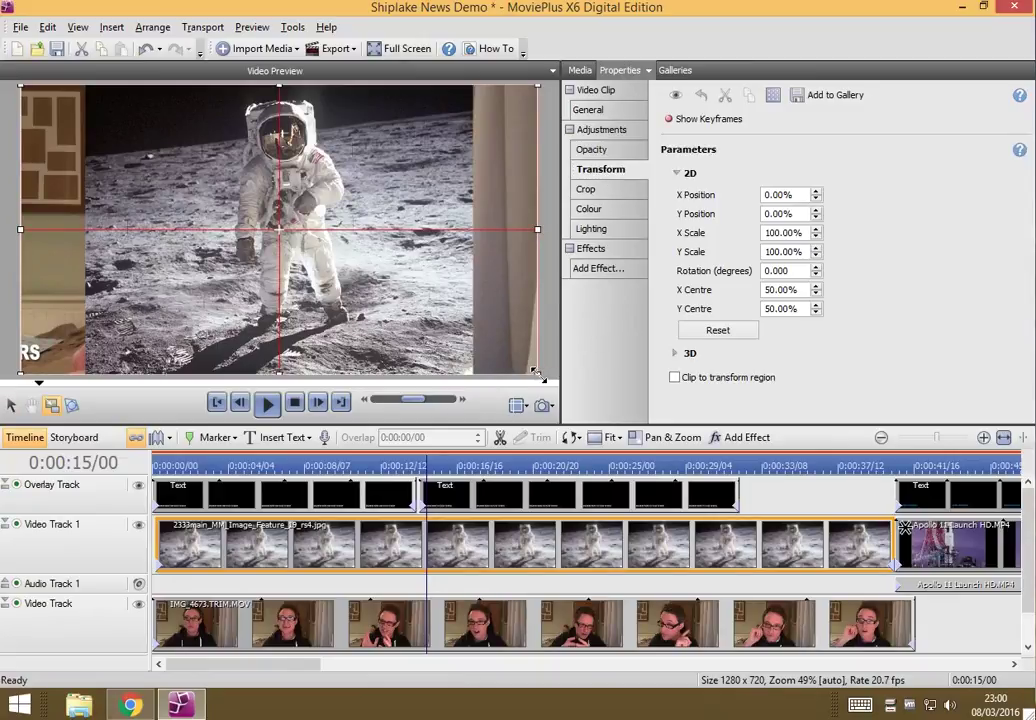
drag(536, 371, 501, 137)
drag(402, 168, 422, 177)
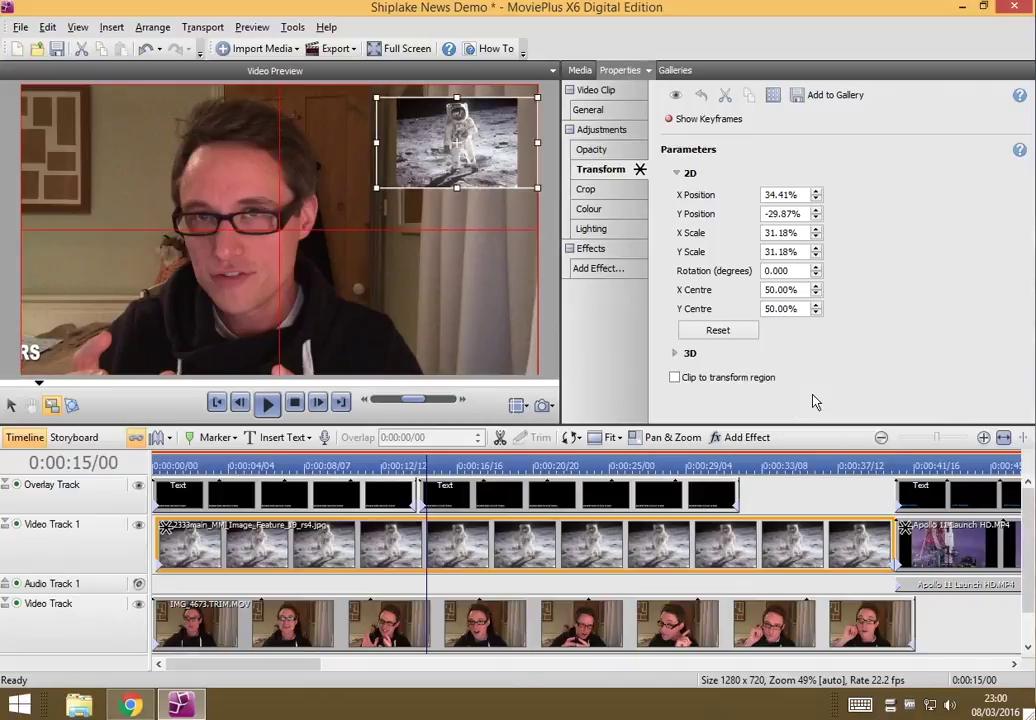
click(263, 466)
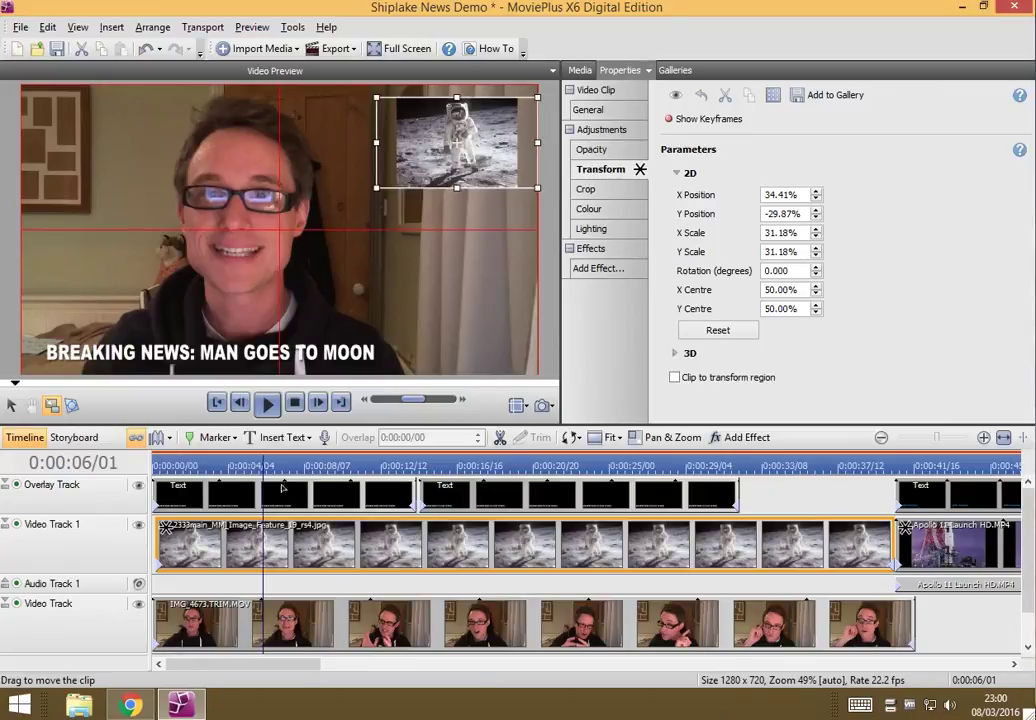
Add a 0:00:01/01 cross-fade at the astronaut clip's start so the inset fades in
click(193, 466)
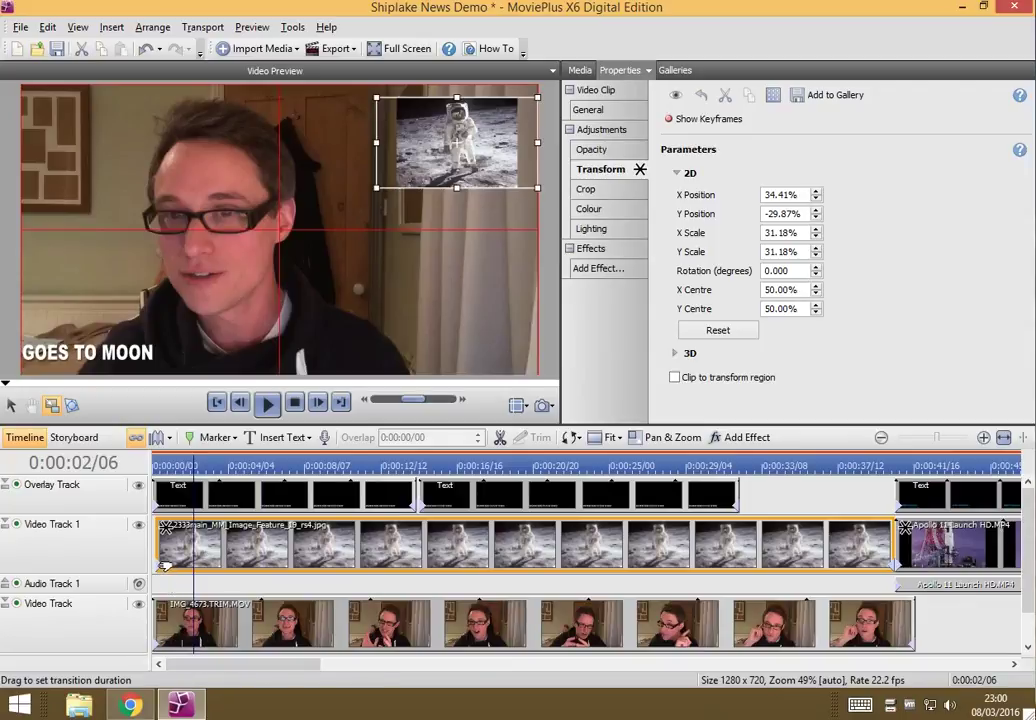
drag(165, 566, 178, 568)
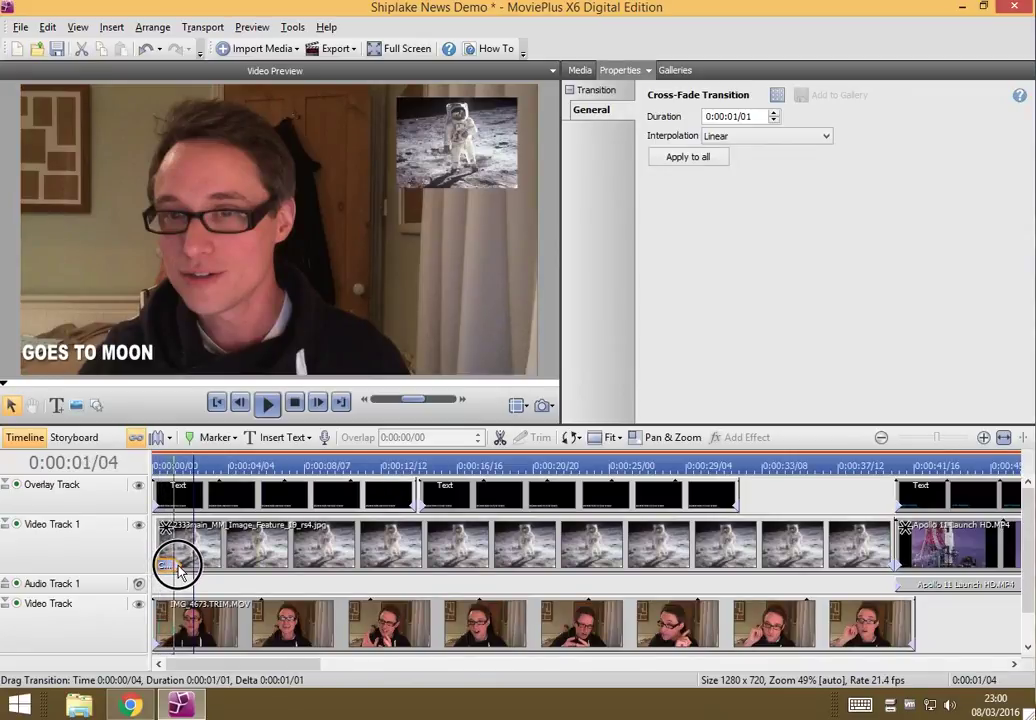
click(153, 465)
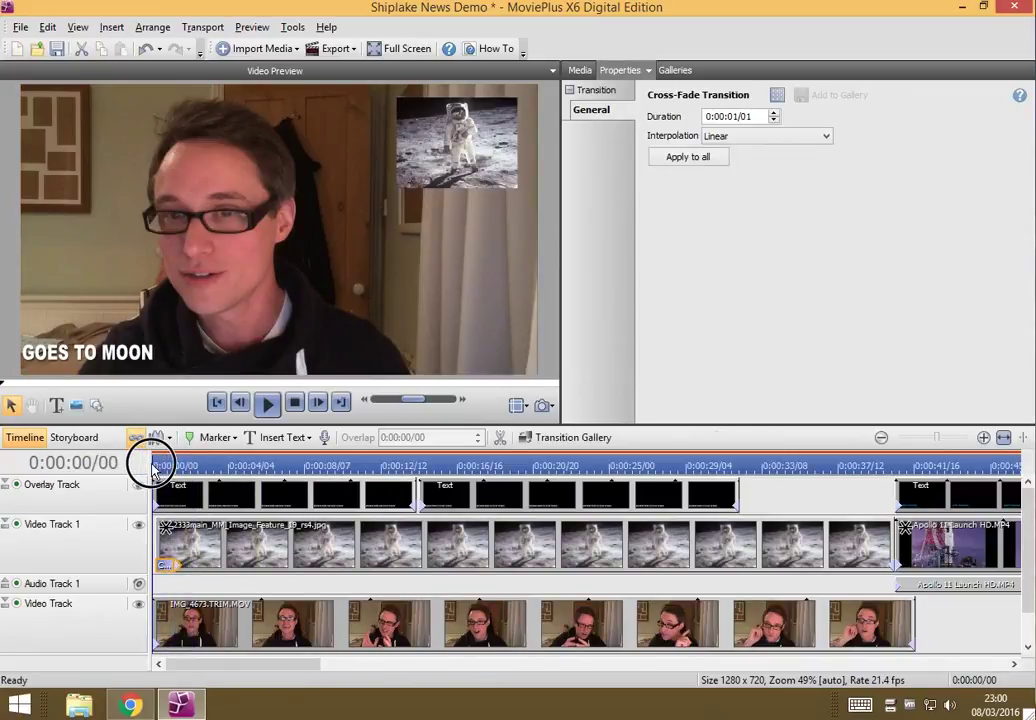
click(267, 403)
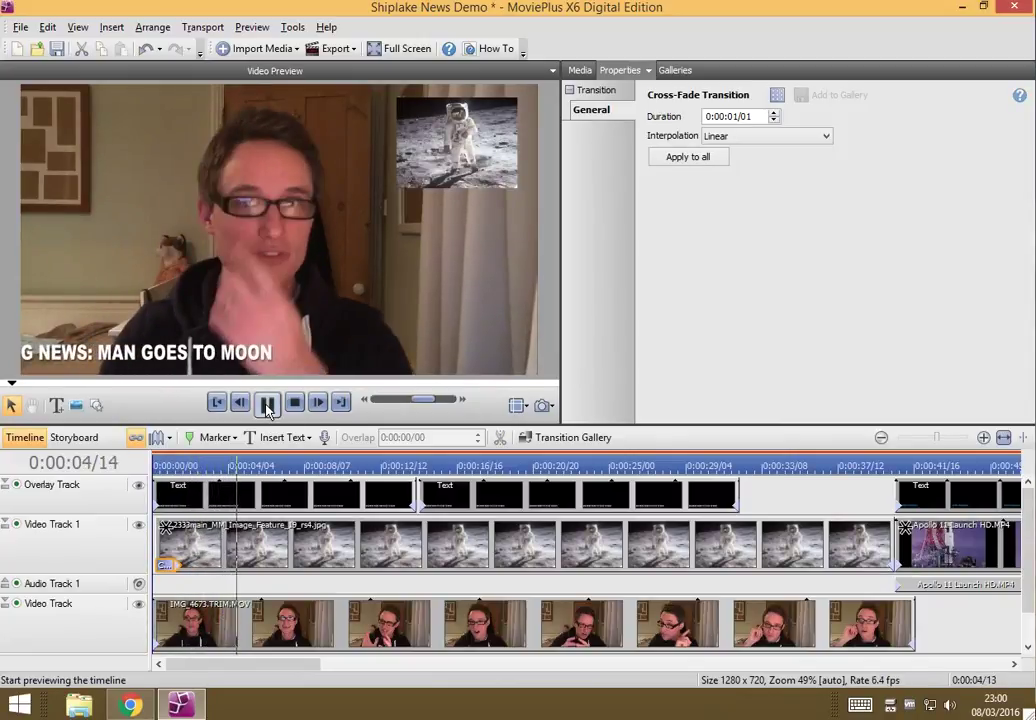
click(267, 403)
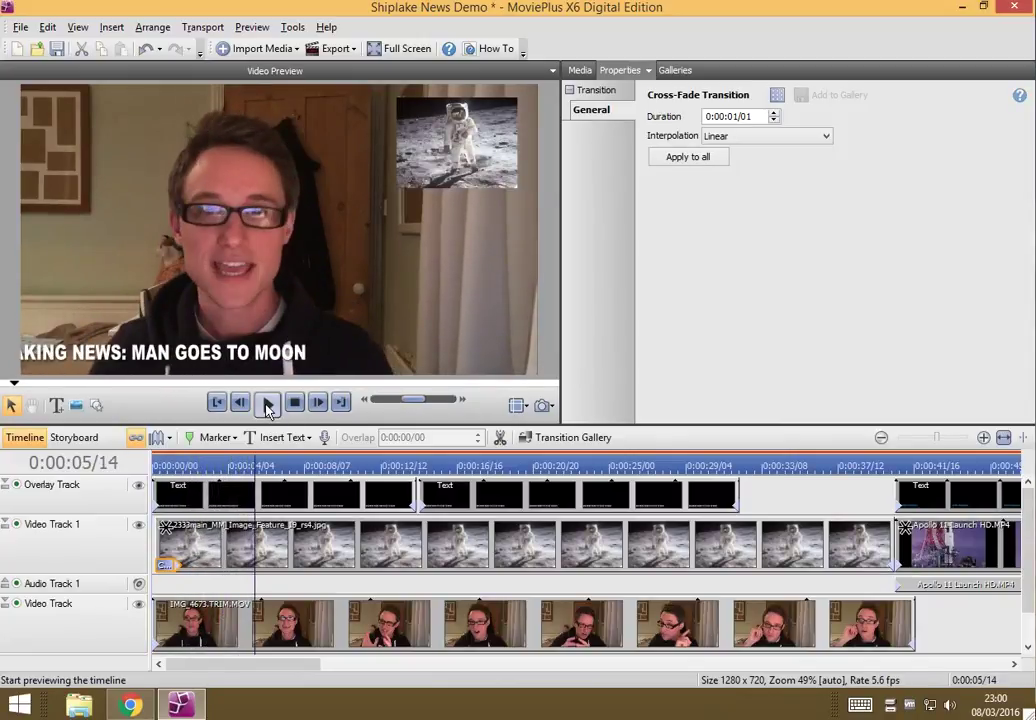